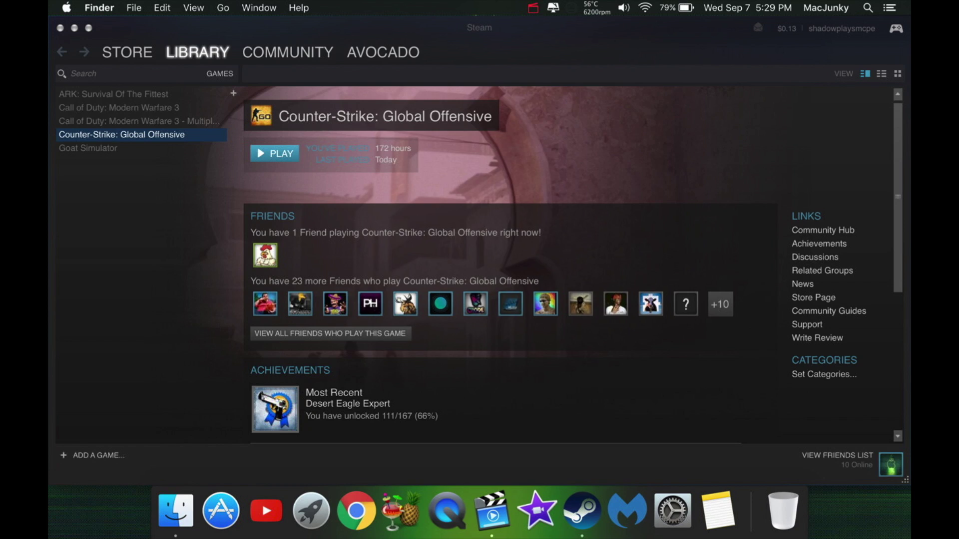
Step: Switch to Steam, showing the Counter-Strike: Global Offensive library page
{"action": "key", "text": "super+Tab"}
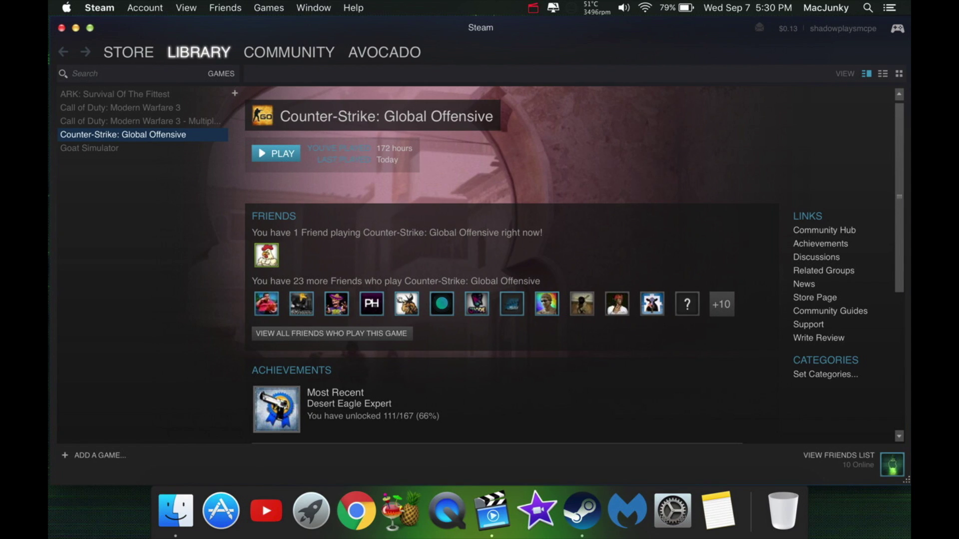
Step: Open the launch options for Counter-Strike: Global Offensive from its Properties
{"action": "right_click", "coordinate": [143, 135]}
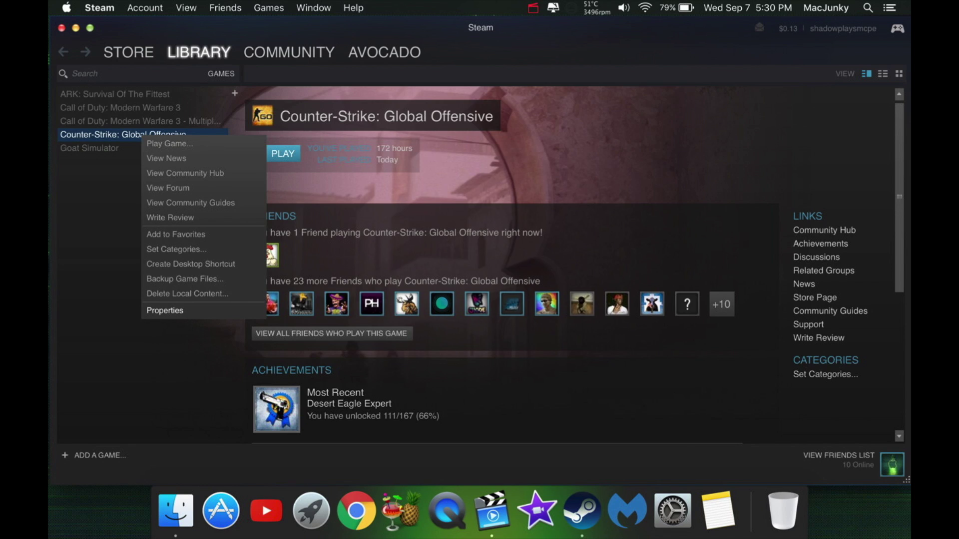
{"action": "left_click", "coordinate": [164, 310]}
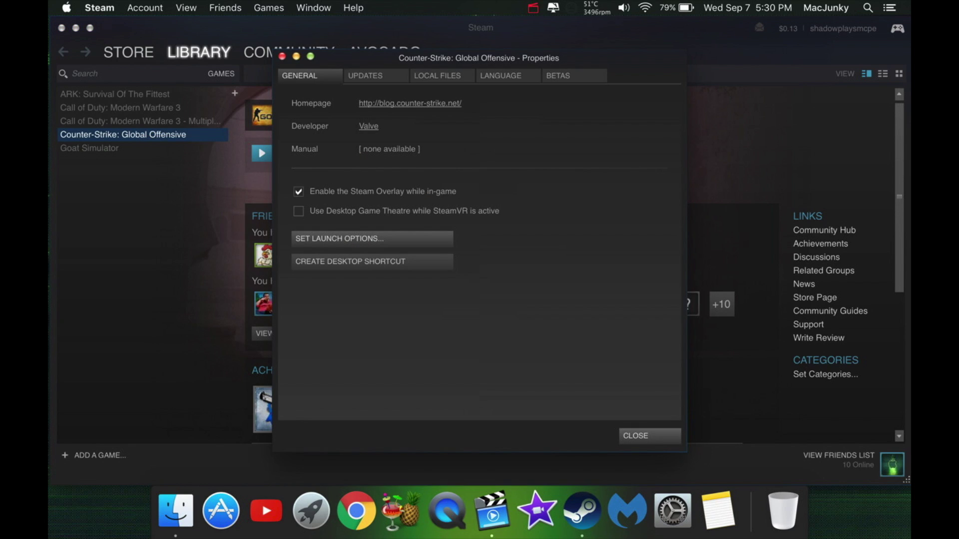
{"action": "left_click", "coordinate": [349, 239]}
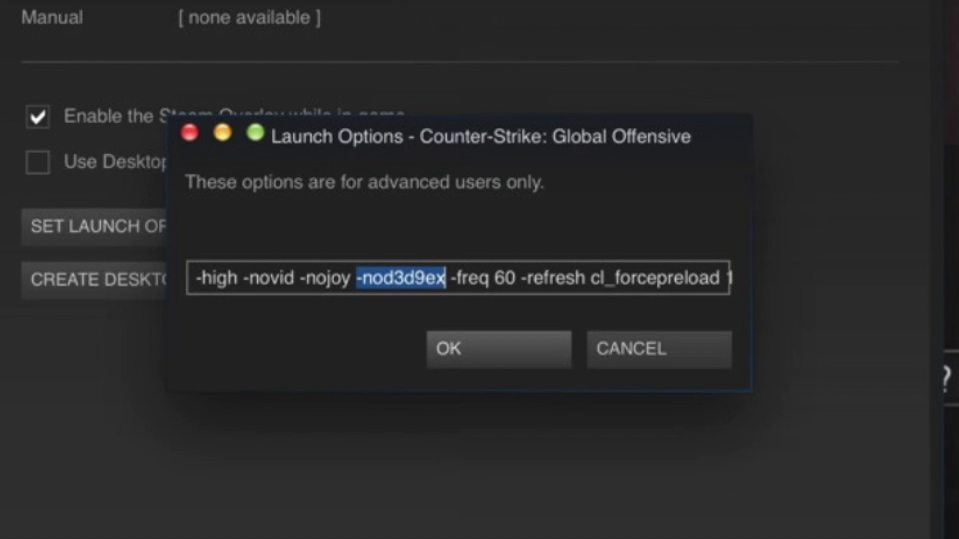
{"action": "left_click_drag", "start_coordinate": [728, 278], "coordinate": [192, 278]}
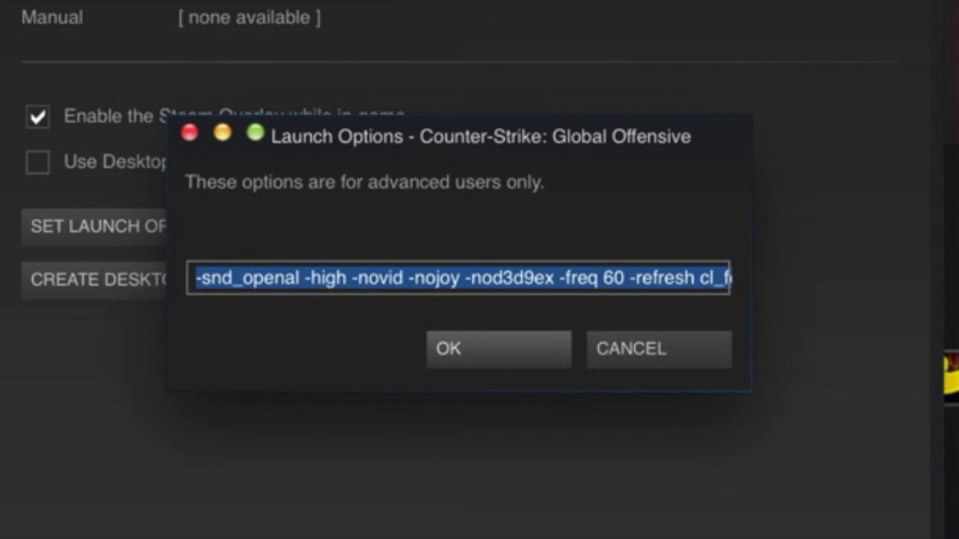
{"action": "left_click", "coordinate": [305, 277]}
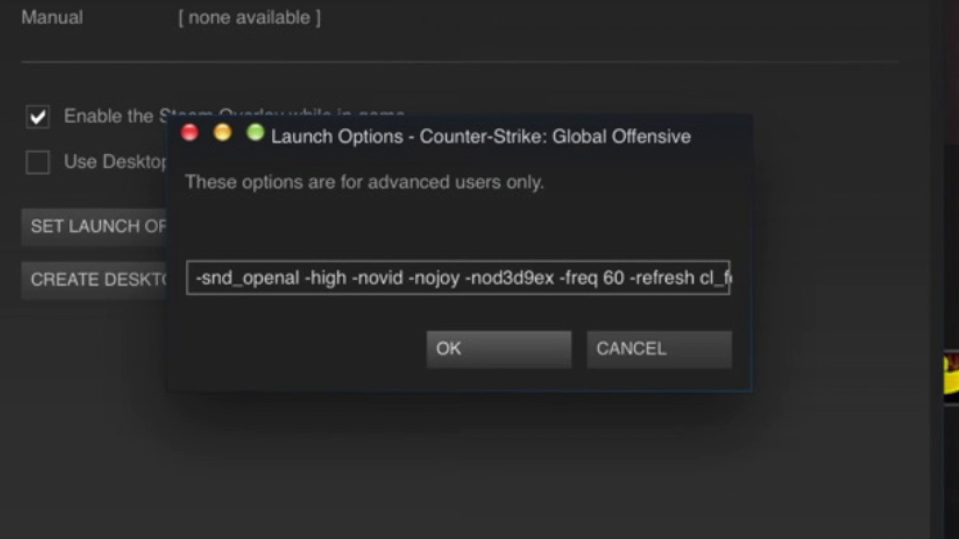
{"action": "left_click_drag", "start_coordinate": [466, 278], "coordinate": [554, 278]}
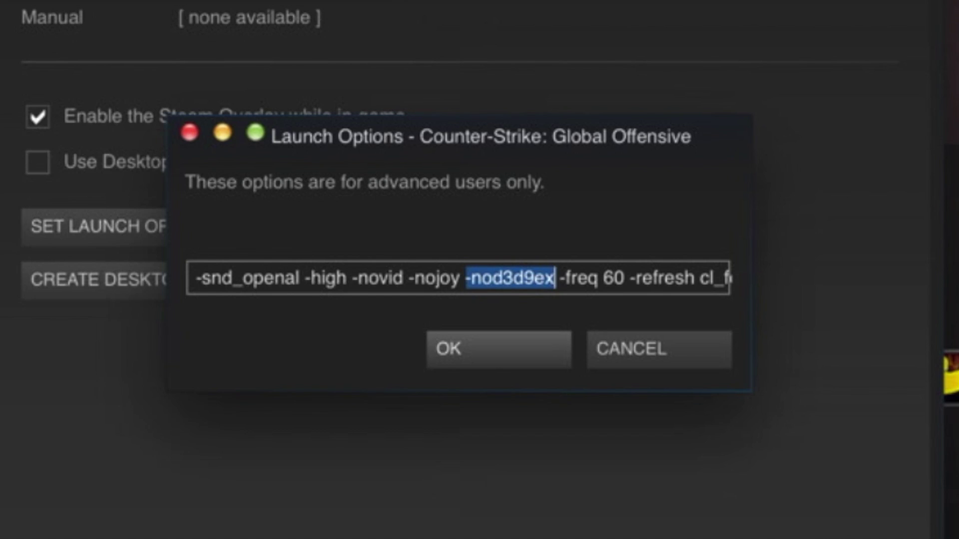
{"action": "left_click", "coordinate": [513, 278]}
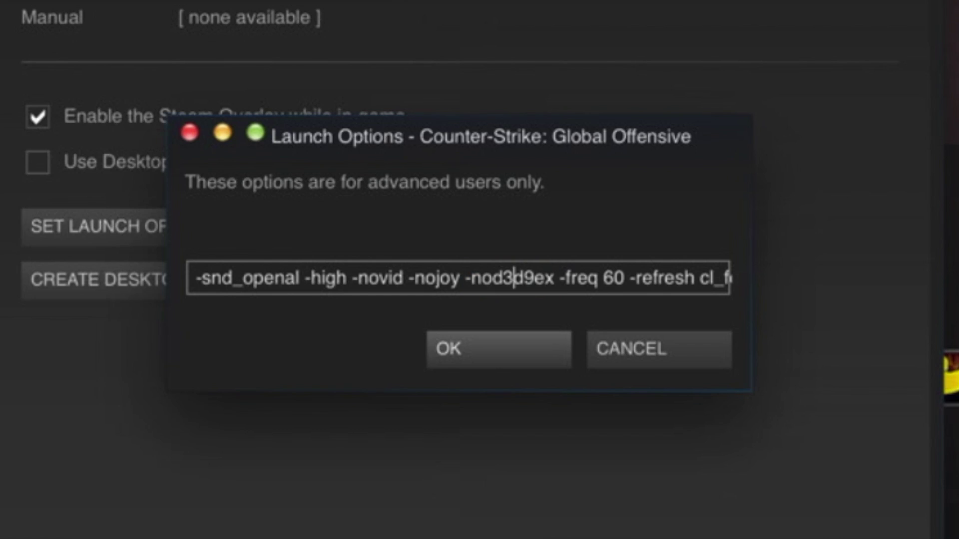
{"action": "left_click", "coordinate": [554, 278]}
Step: Review the launch options text, moving the cursor between -nod3d9ex, -freq and cl_forcepreload
{"action": "key", "text": "Right"}
{"action": "key", "text": "Right"}
{"action": "key", "text": "Right"}
{"action": "key", "text": "Right"}
{"action": "key", "text": "Right"}
{"action": "key", "text": "Right"}
{"action": "key", "text": "Right"}
{"action": "key", "text": "Right"}
{"action": "key", "text": "Right"}
{"action": "key", "text": "Right"}
{"action": "key", "text": "Right"}
{"action": "key", "text": "Right"}
{"action": "key", "text": "Right"}
{"action": "key", "text": "Right"}
{"action": "key", "text": "Right"}
{"action": "key", "text": "Right"}
{"action": "key", "text": "Right"}
{"action": "key", "text": "Right"}
{"action": "key", "text": "Right"}
{"action": "key", "text": "Right"}
{"action": "key", "text": "Right"}
{"action": "key", "text": "Right"}
{"action": "key", "text": "Right"}
{"action": "key", "text": "Right"}
{"action": "key", "text": "Right"}
{"action": "key", "text": "Right"}
{"action": "key", "text": "Right"}
{"action": "key", "text": "Right"}
{"action": "key", "text": "Right"}
{"action": "key", "text": "Right"}
{"action": "key", "text": "Right"}
{"action": "key", "text": "Right"}
{"action": "key", "text": "Left"}
{"action": "key", "text": "Left"}
{"action": "key", "text": "Left"}
{"action": "key", "text": "Left"}
{"action": "key", "text": "Left"}
{"action": "key", "text": "Left"}
{"action": "key", "text": "Left"}
{"action": "key", "text": "Left"}
{"action": "key", "text": "Left"}
{"action": "key", "text": "Left"}
{"action": "key", "text": "Left"}
{"action": "key", "text": "Left"}
{"action": "key", "text": "Left"}
{"action": "key", "text": "Left"}
{"action": "key", "text": "Left"}
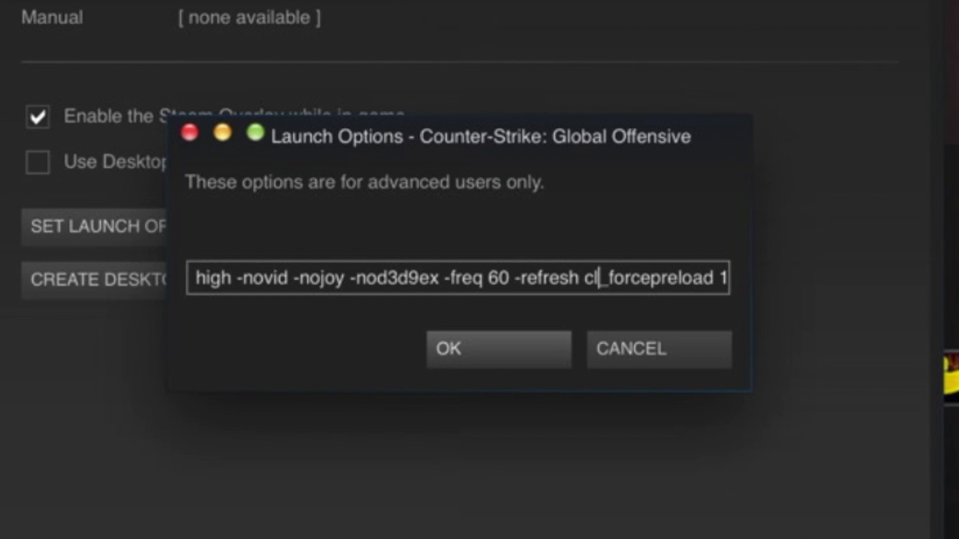
{"action": "key", "text": "Left"}
{"action": "key", "text": "Left"}
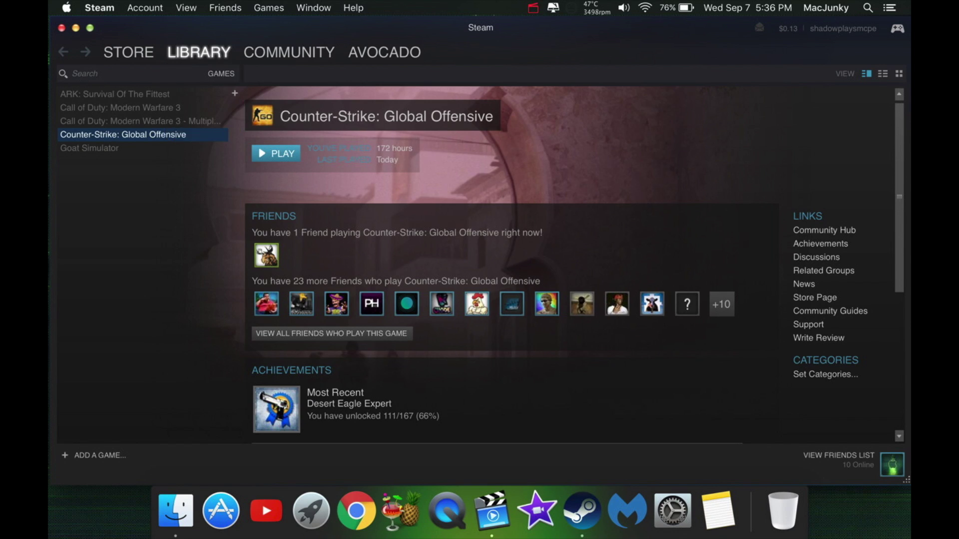
{"action": "left_click", "coordinate": [66, 7]}
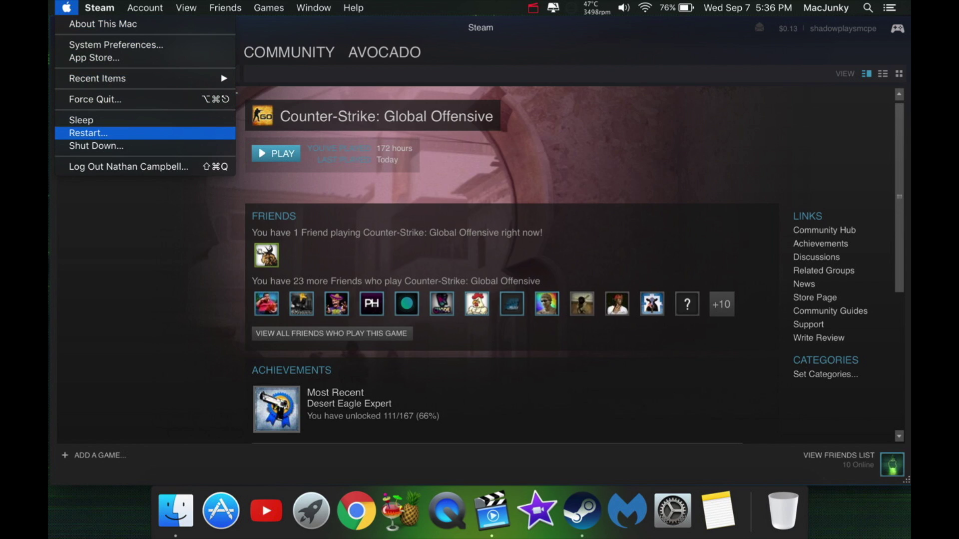
{"action": "key", "text": "Escape"}
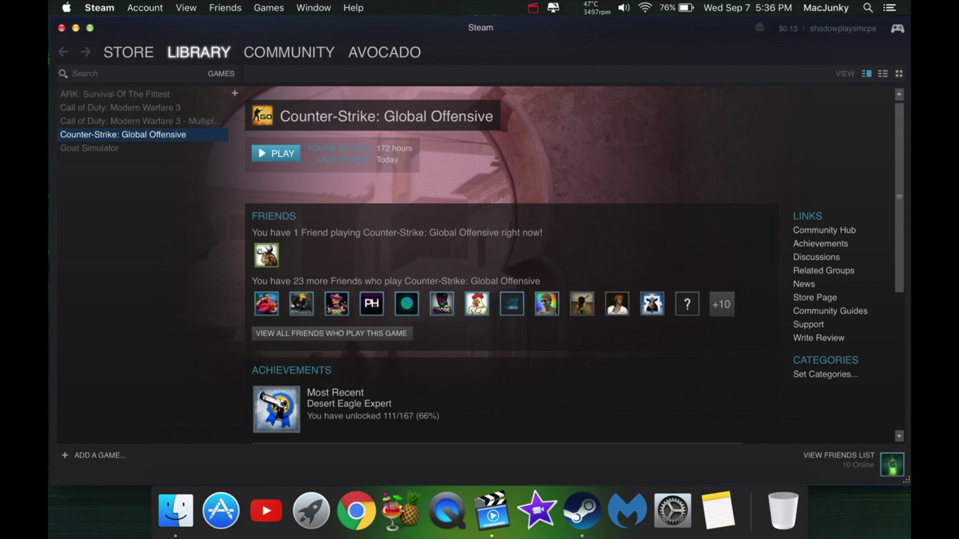